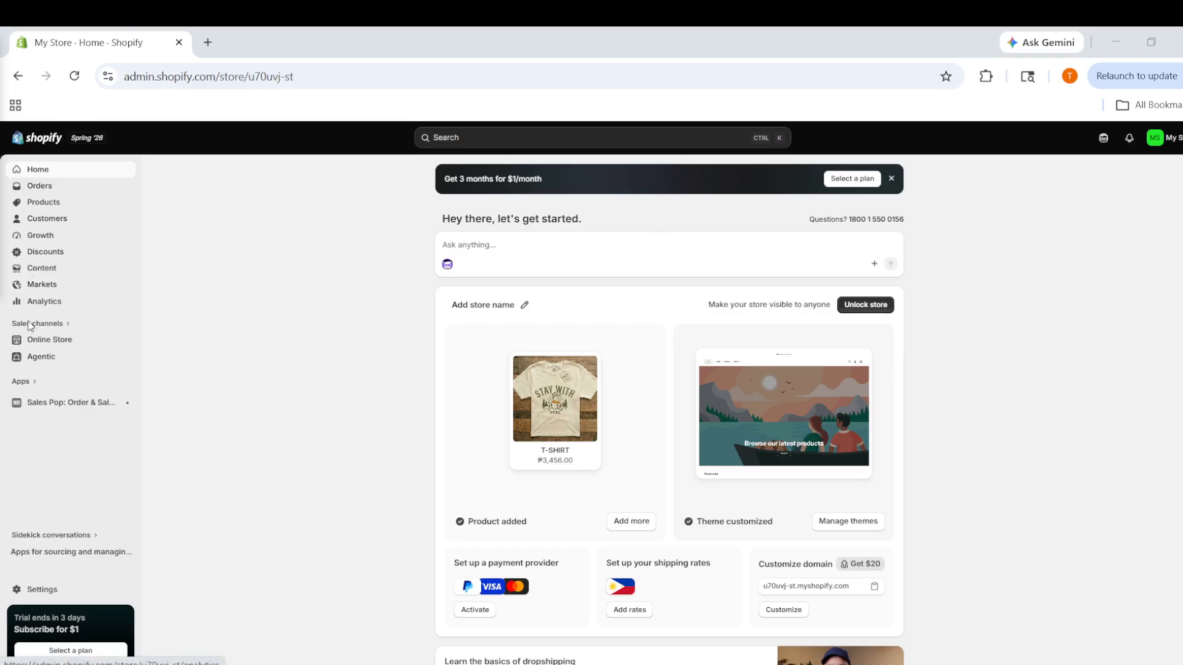
- Open the online store's active Horizon theme in the theme editor
click(73, 349)
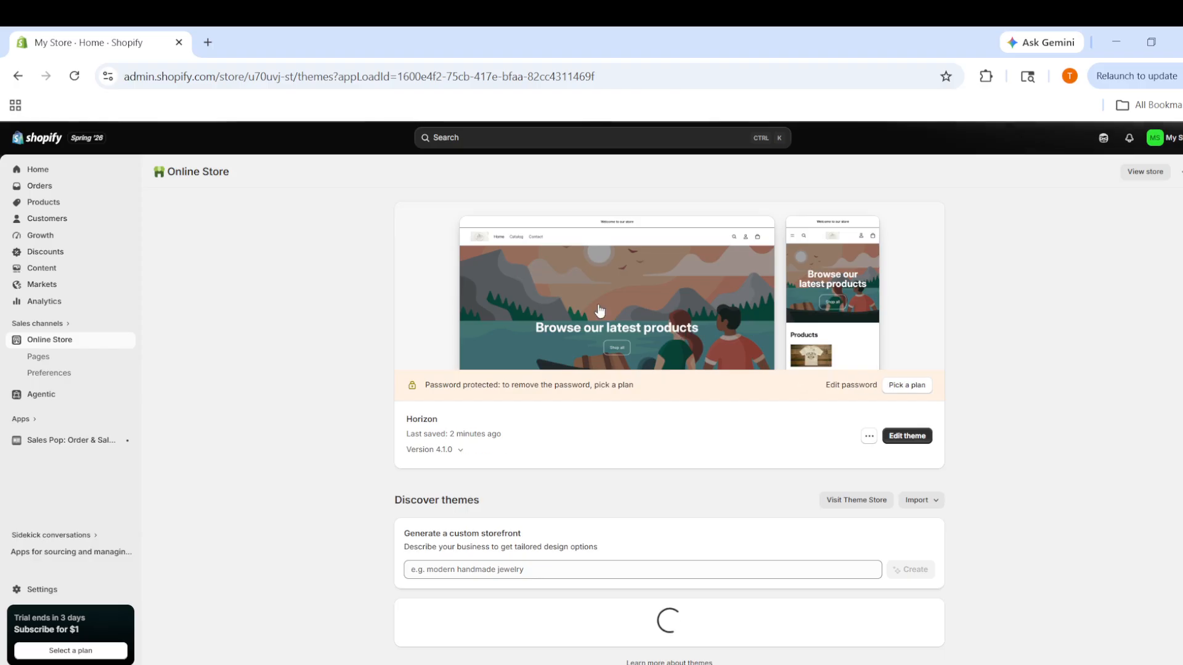
scroll(625, 442, down, 1)
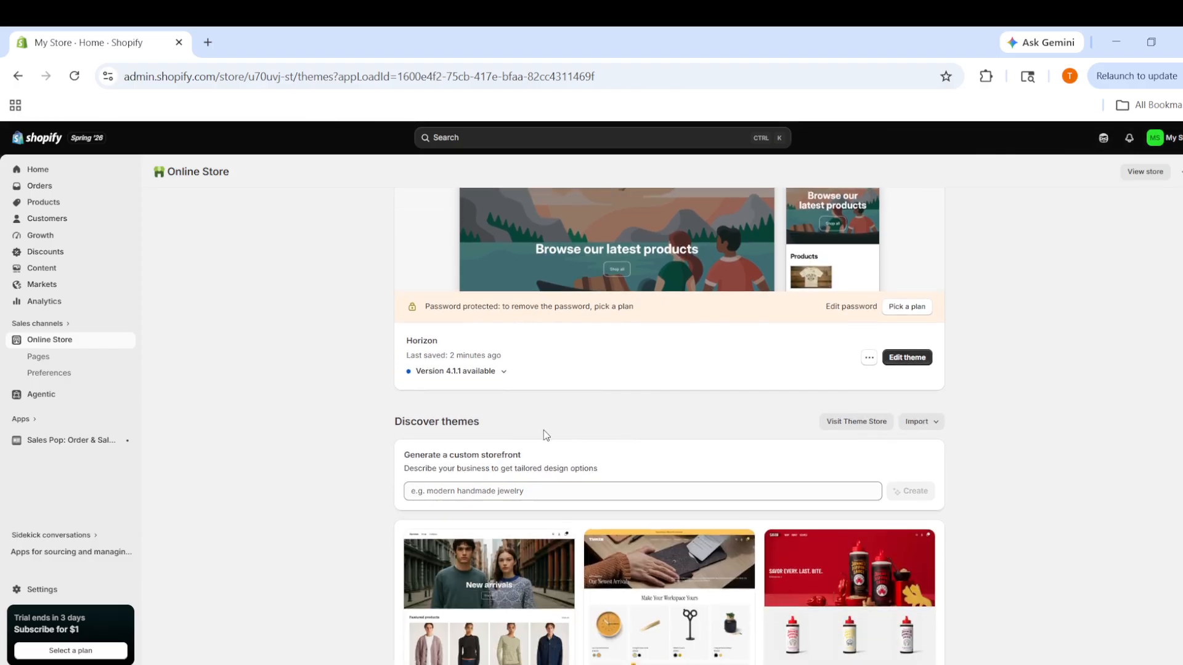
scroll(561, 430, up, 1)
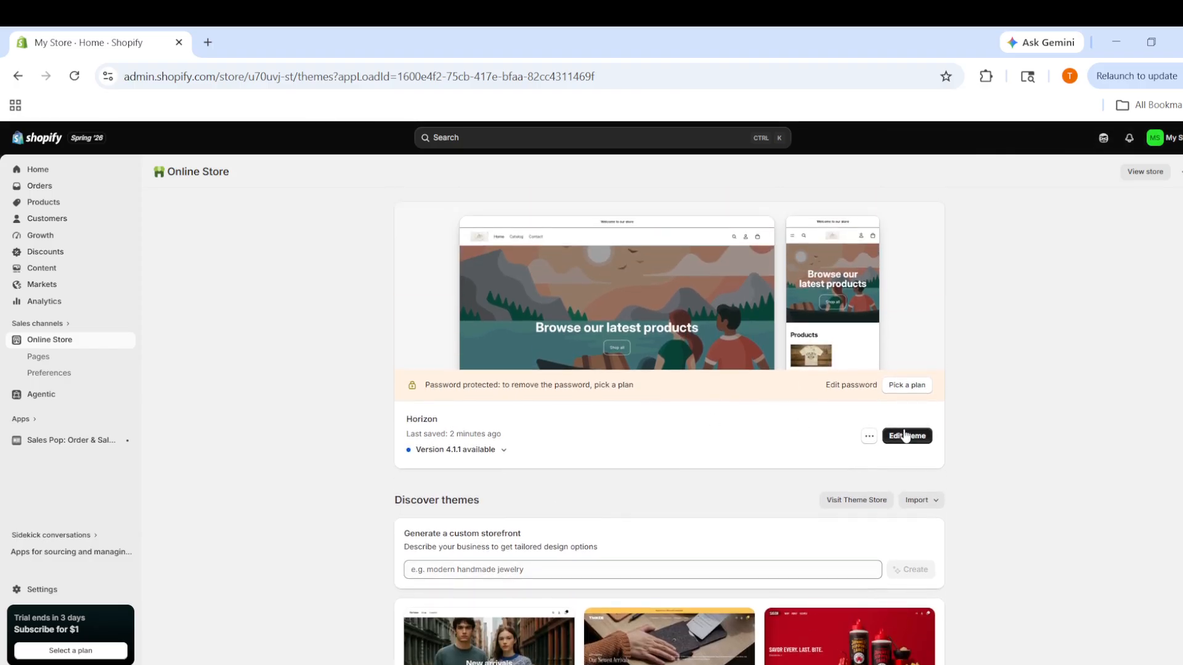
click(905, 435)
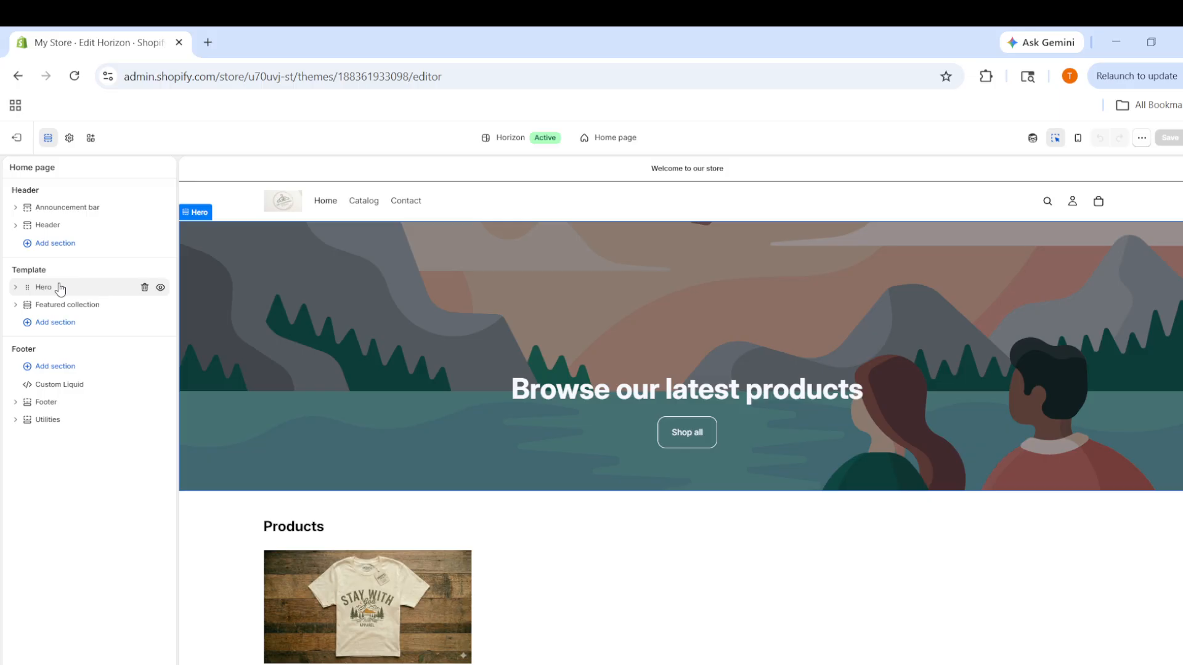
- Search the sections that can be added to the home page template for "bann" and "im"
click(59, 324)
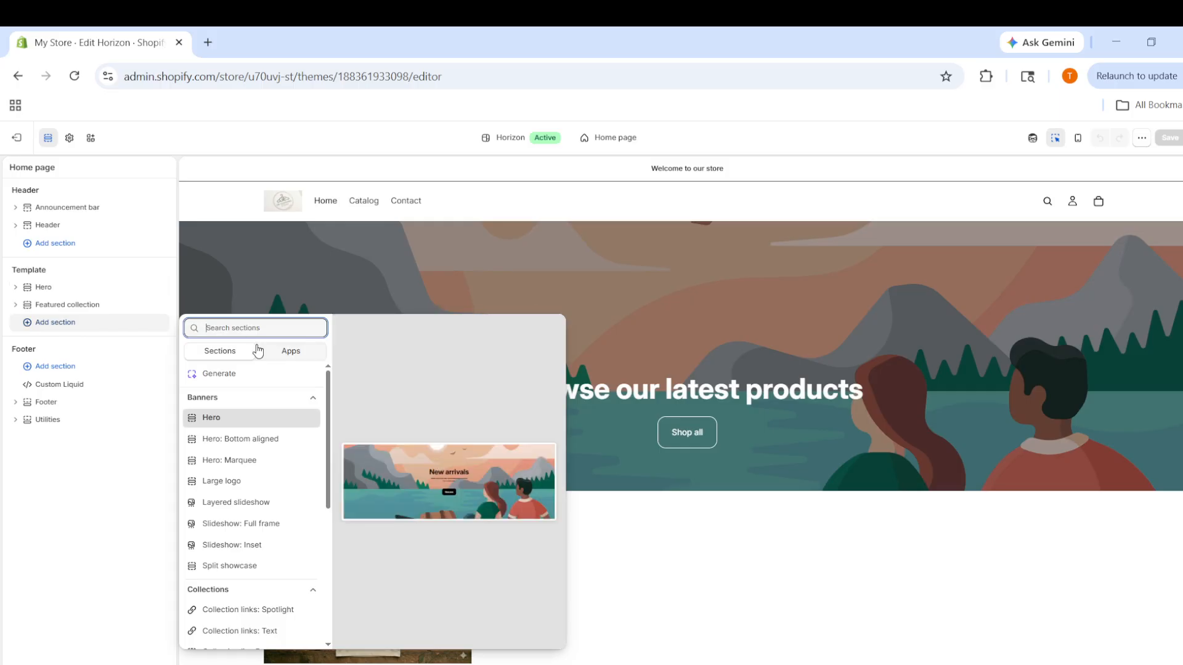
text(bann)
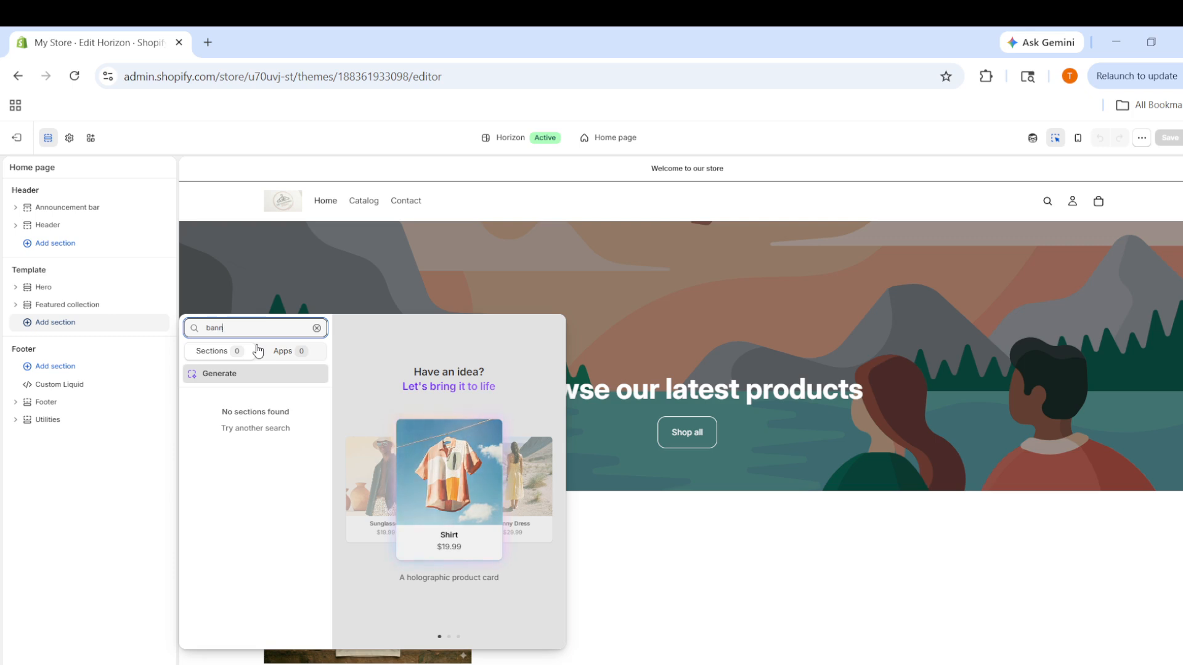
key(BackSpace)
key(BackSpace)
key(BackSpace)
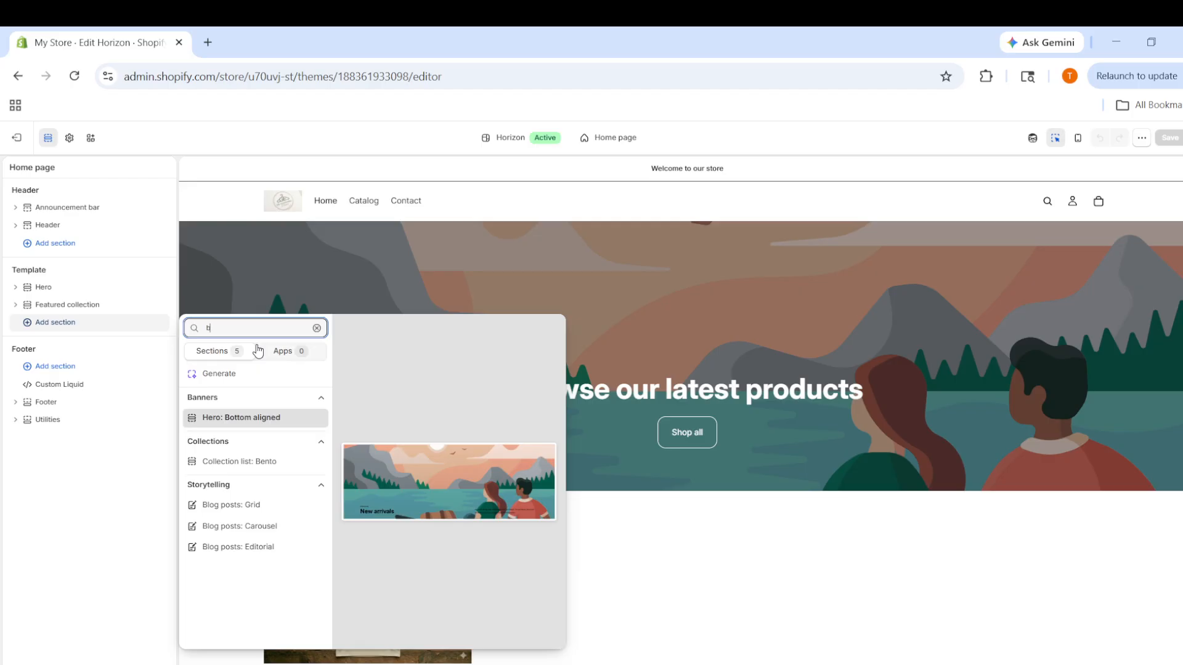
text(ima)
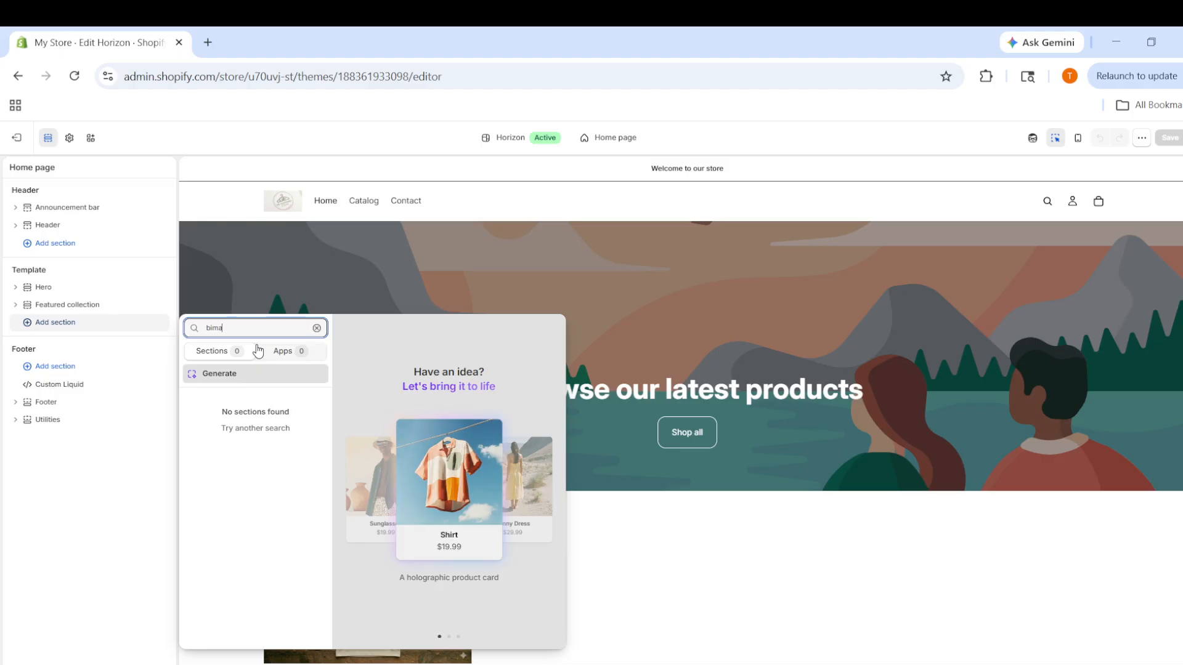
key(BackSpace)
key(BackSpace)
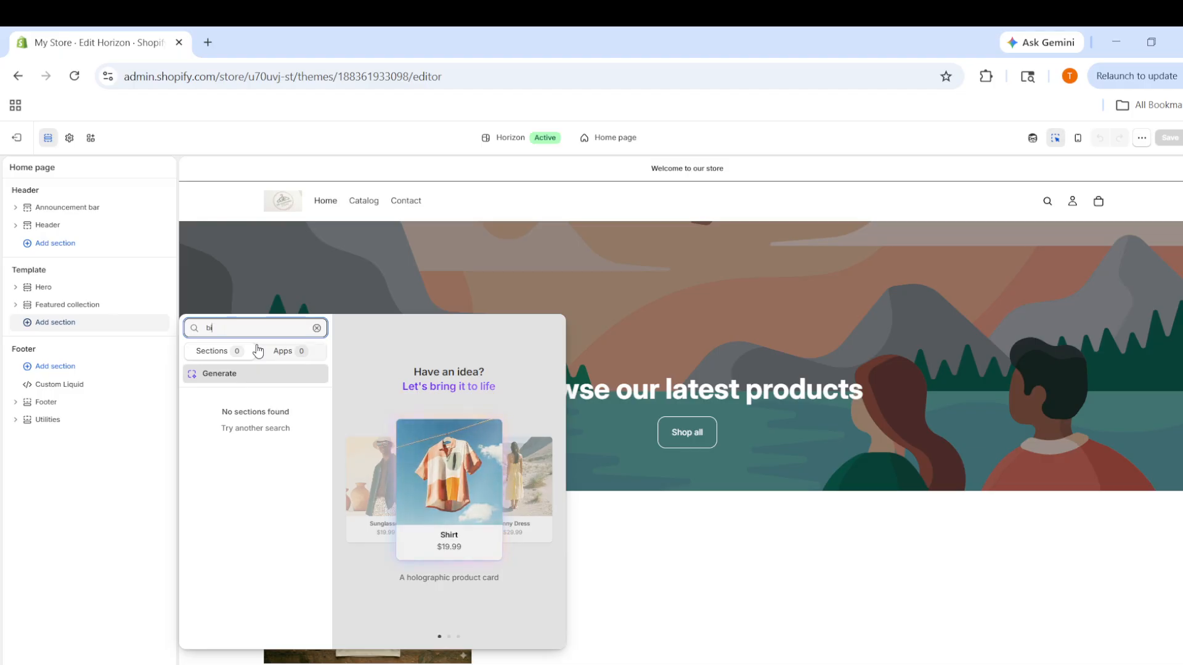
key(BackSpace)
key(BackSpace)
text(l)
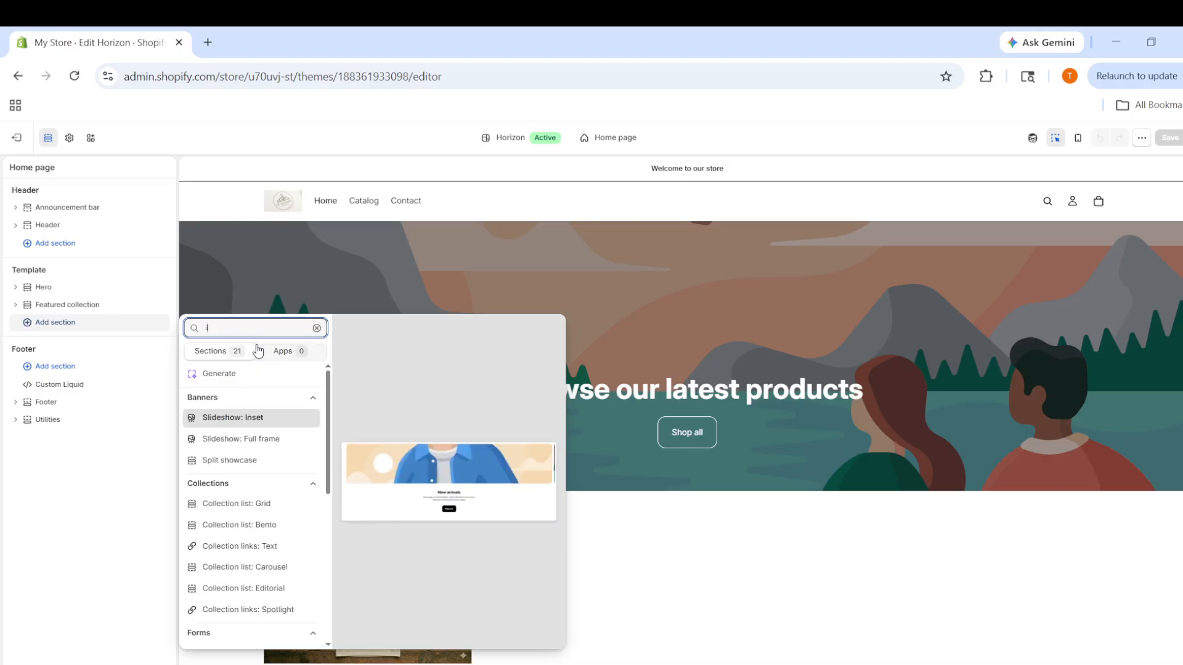
text(m)
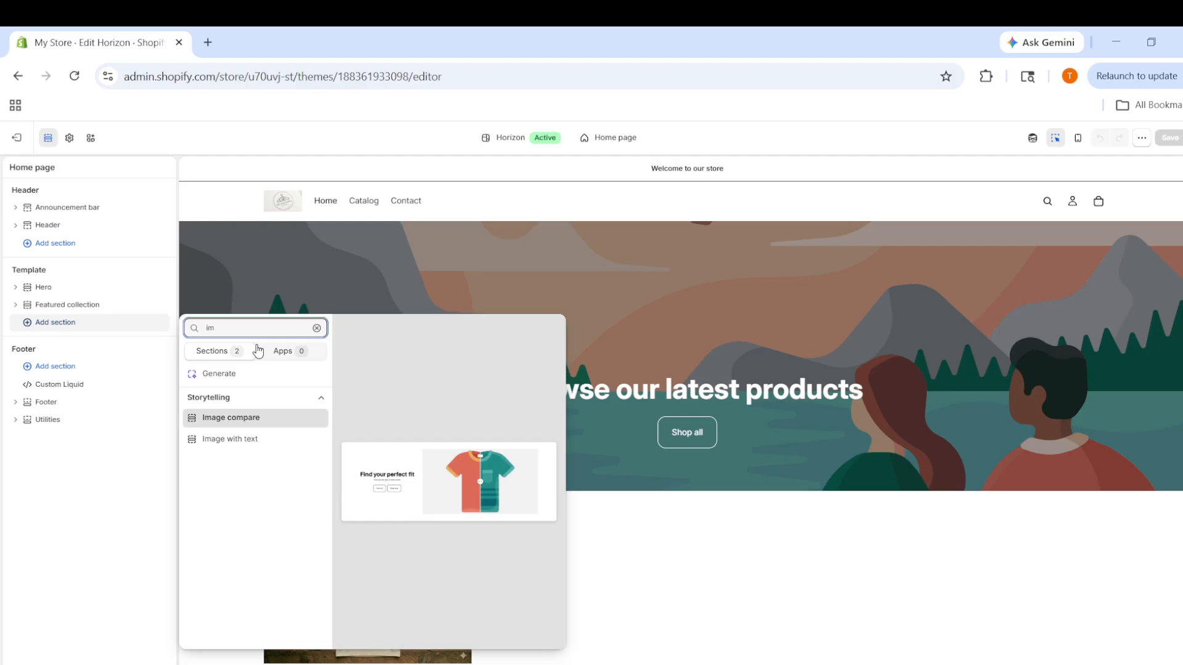
click(56, 324)
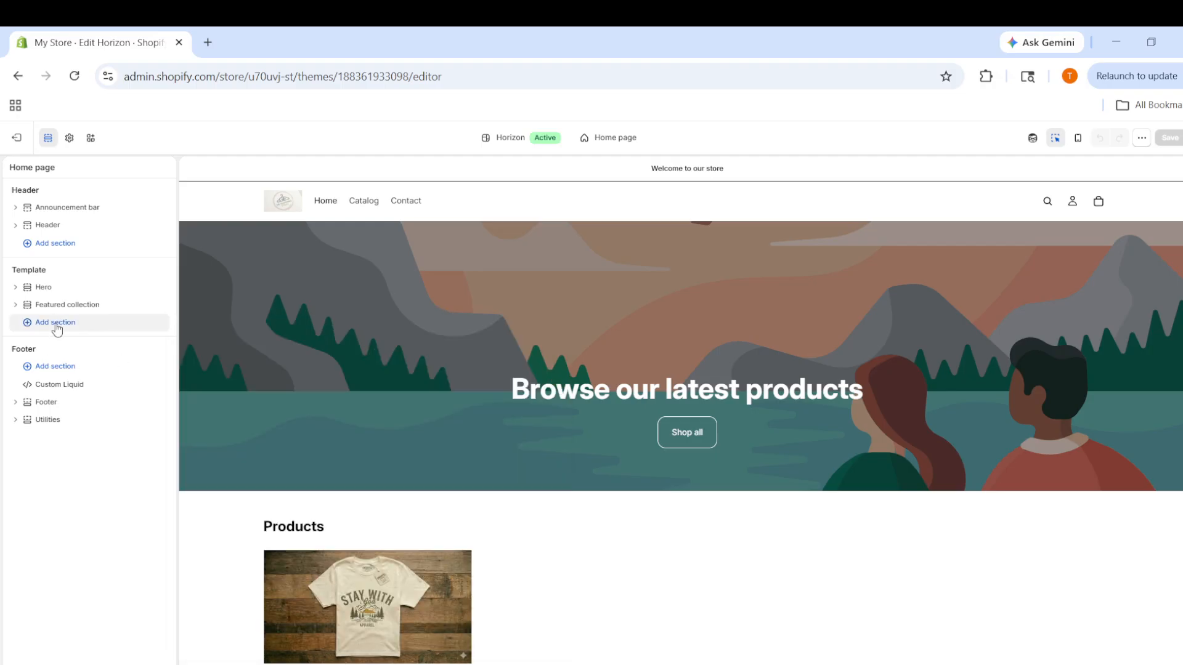
click(56, 325)
- Add an Image block to the Featured collection section, at the same level as its product card
click(74, 304)
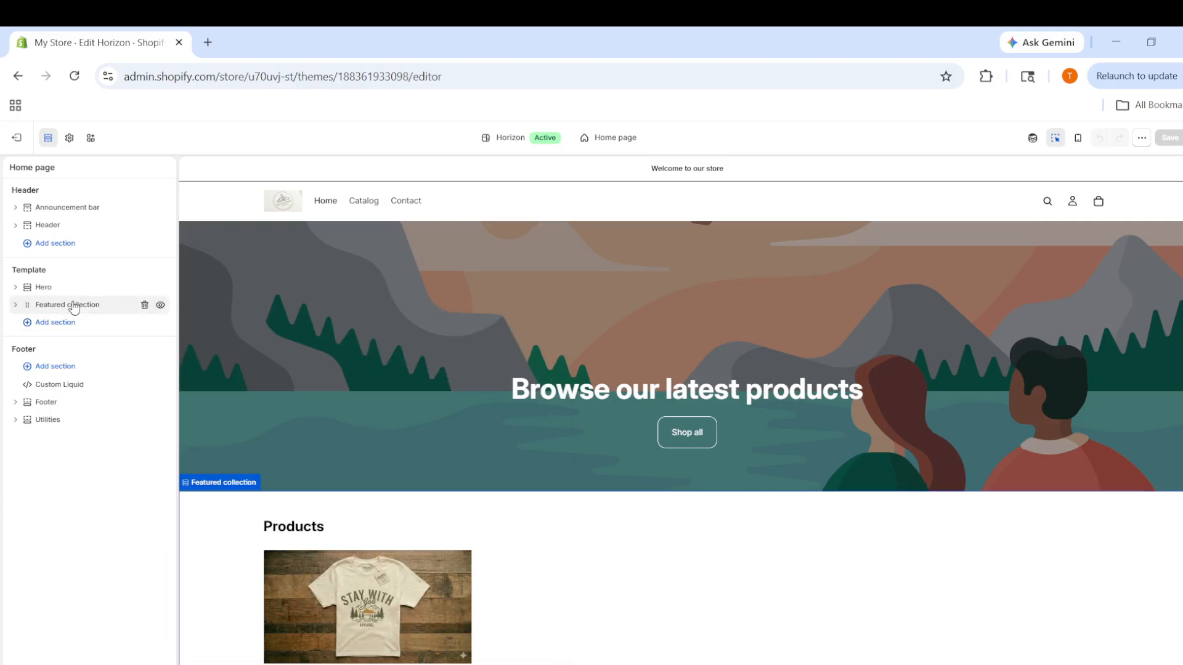
click(74, 305)
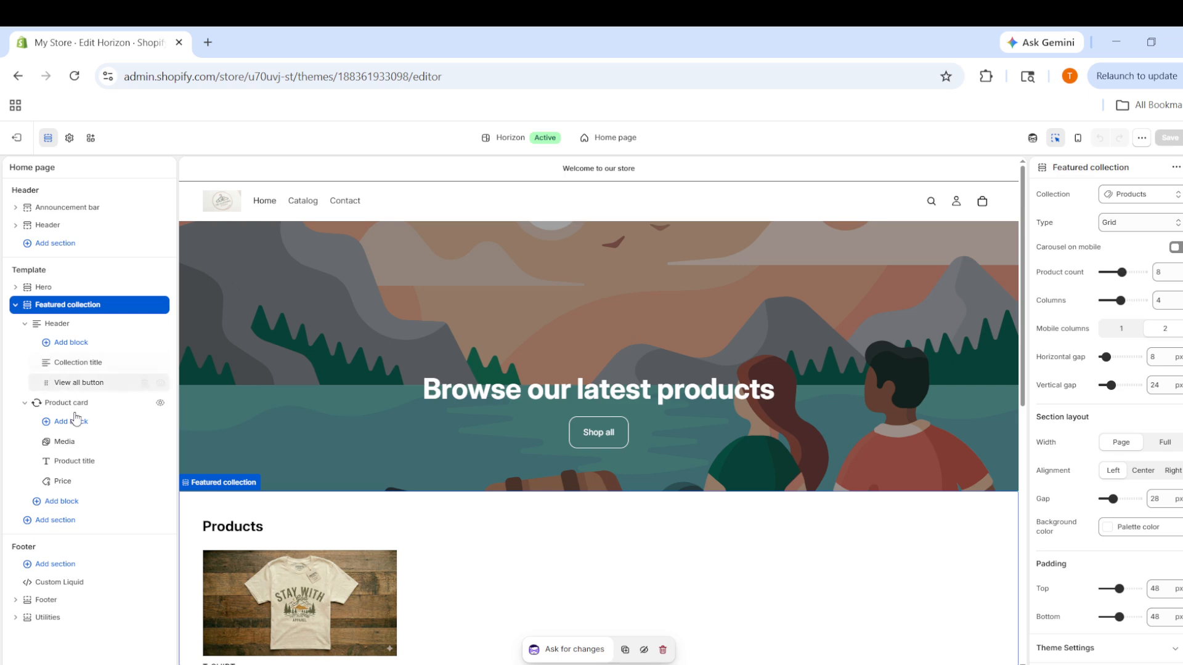
click(73, 325)
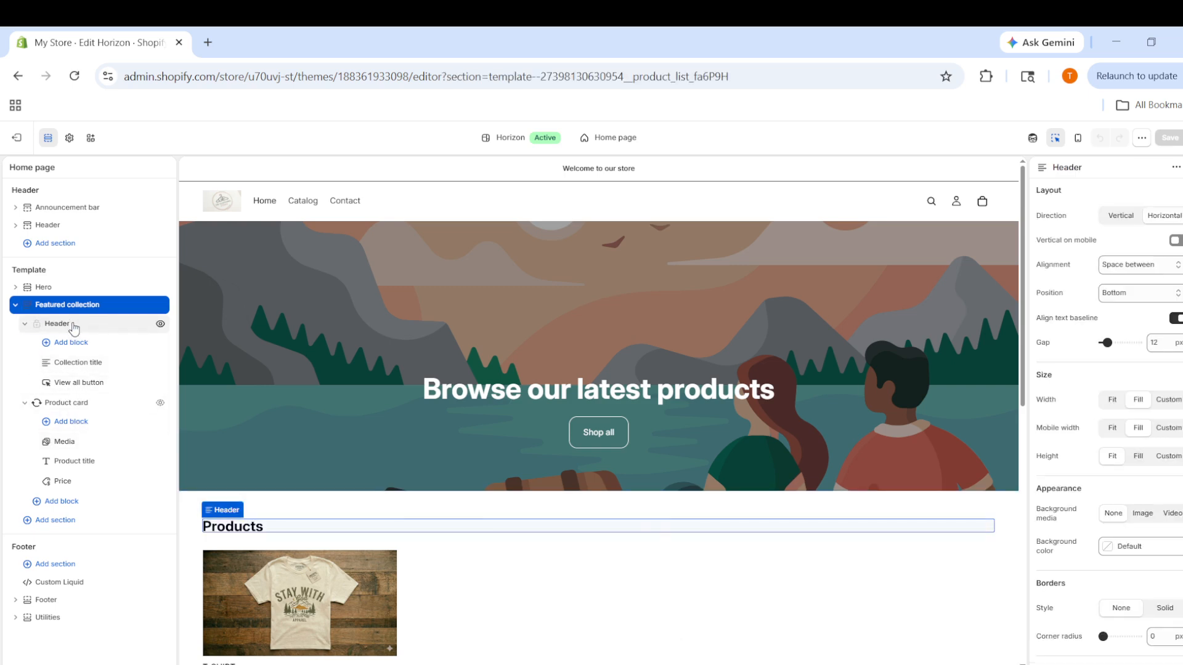
click(75, 364)
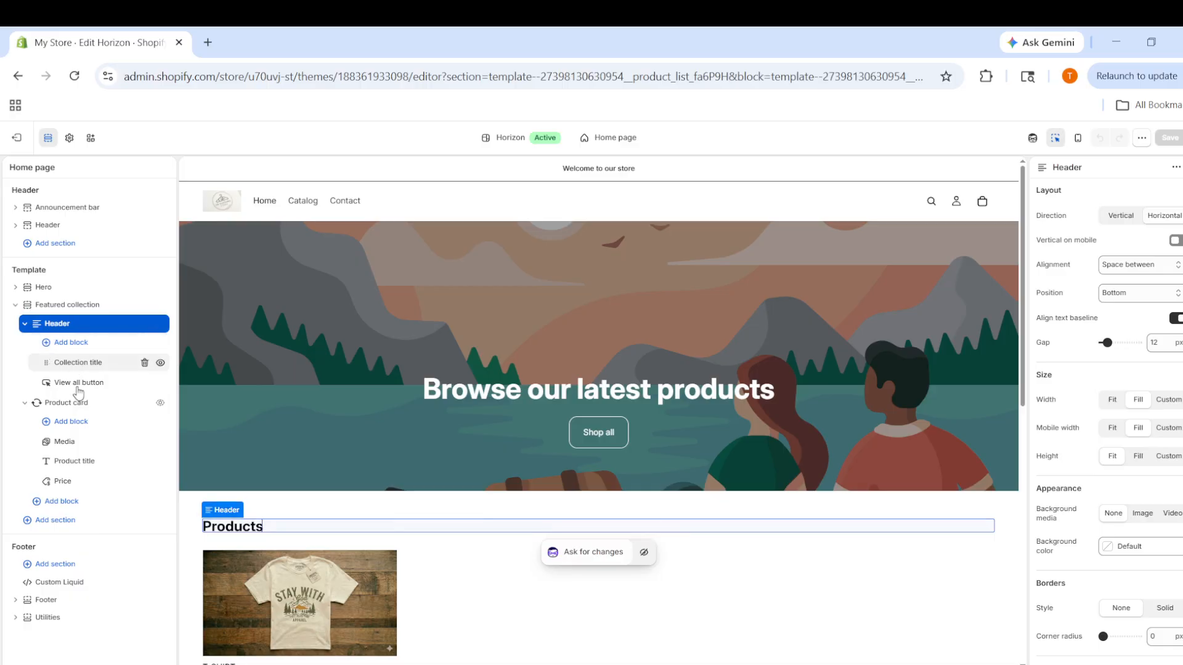
click(78, 444)
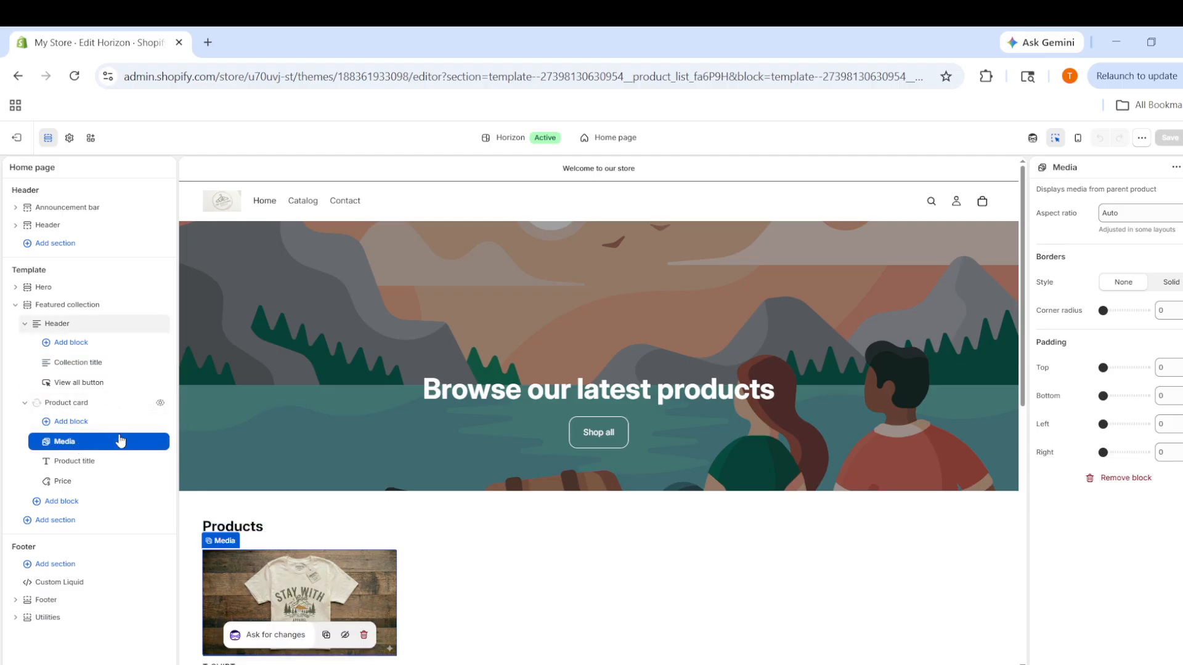
click(69, 502)
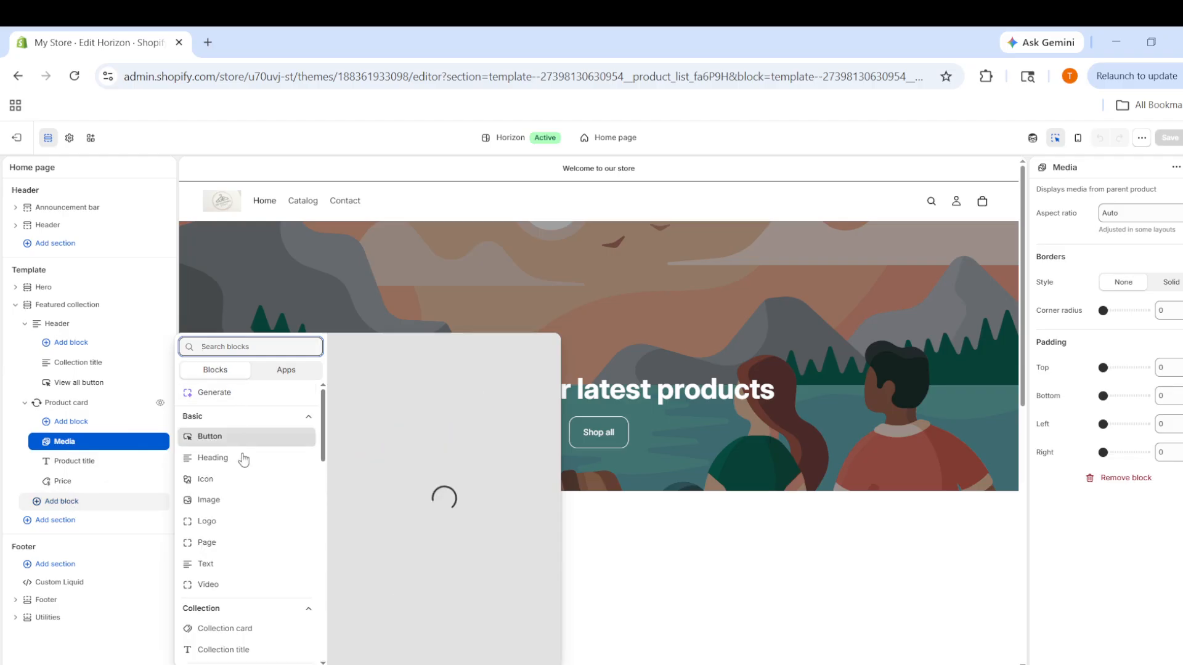
click(232, 506)
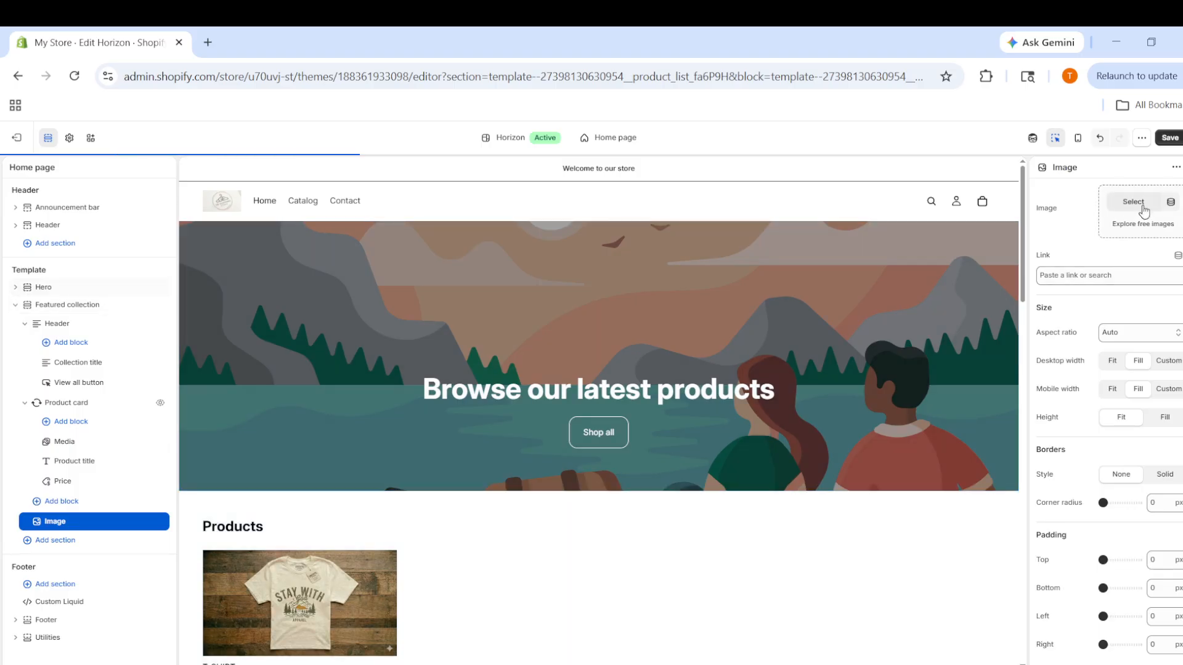
- Upload the Cotton T-shirt picture from the Pictures folder, use it as the Image block's image, and save the theme
click(1134, 202)
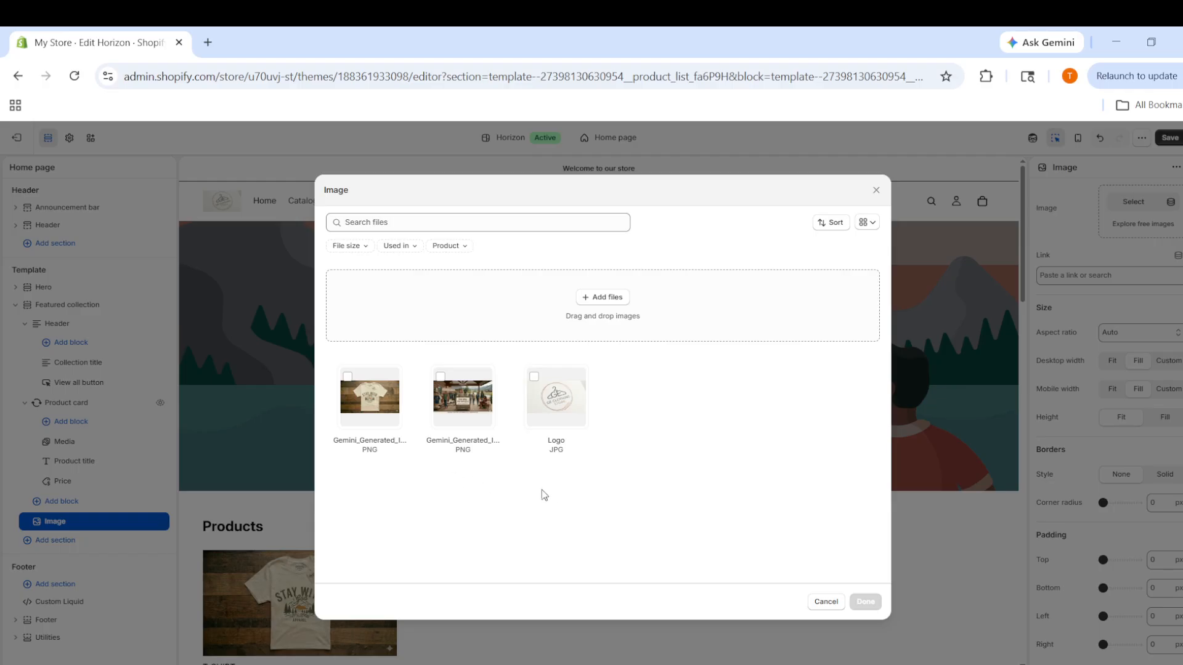
click(614, 300)
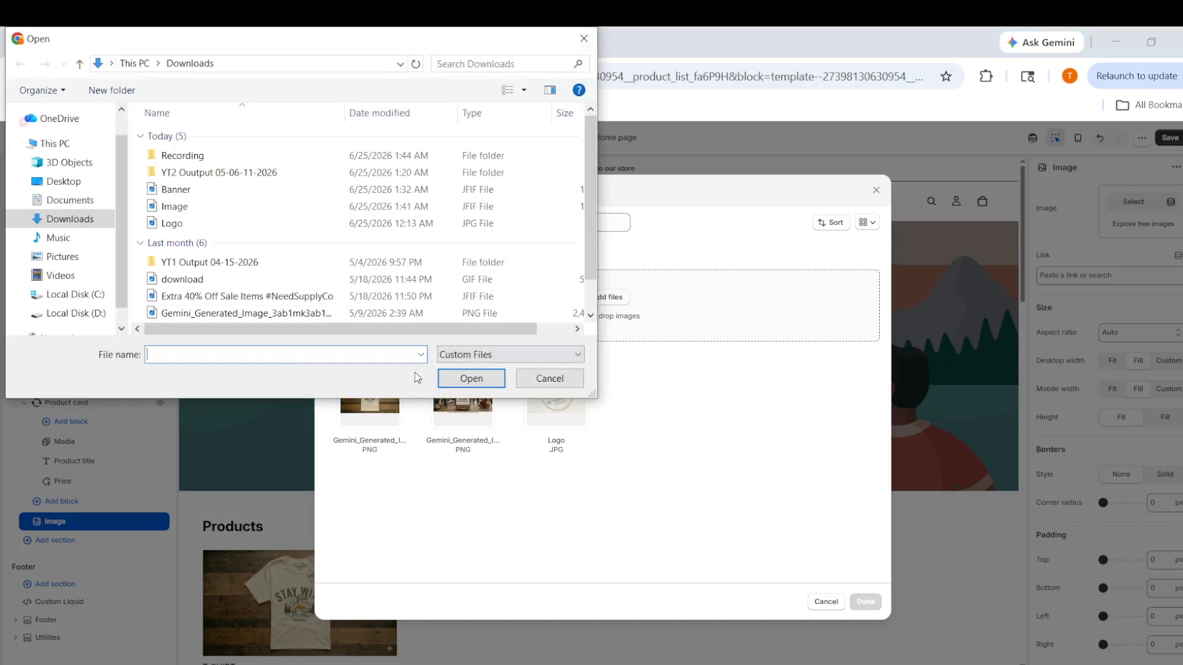
click(60, 257)
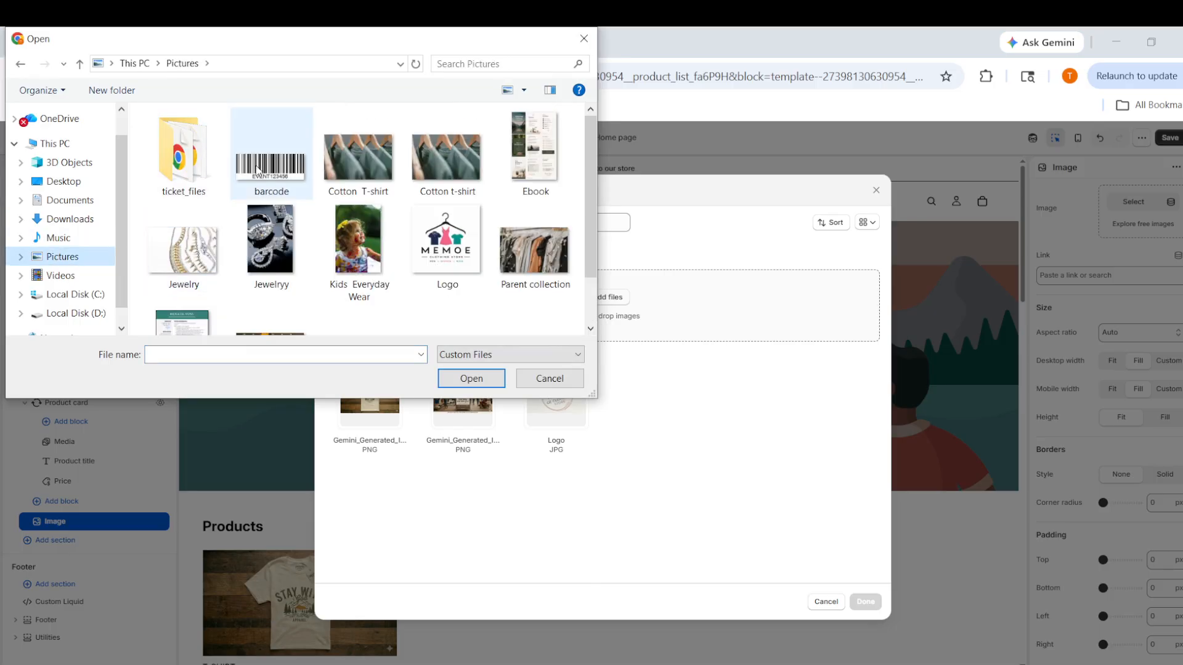
scroll(261, 198, down, 1)
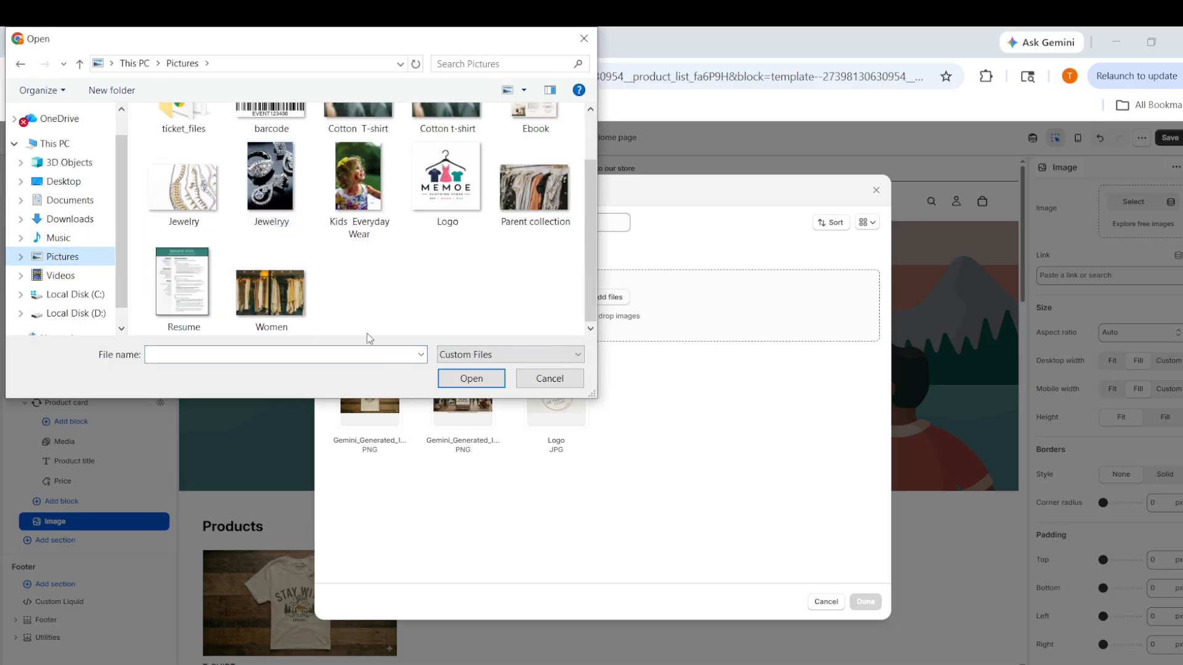
scroll(389, 323, up, 1)
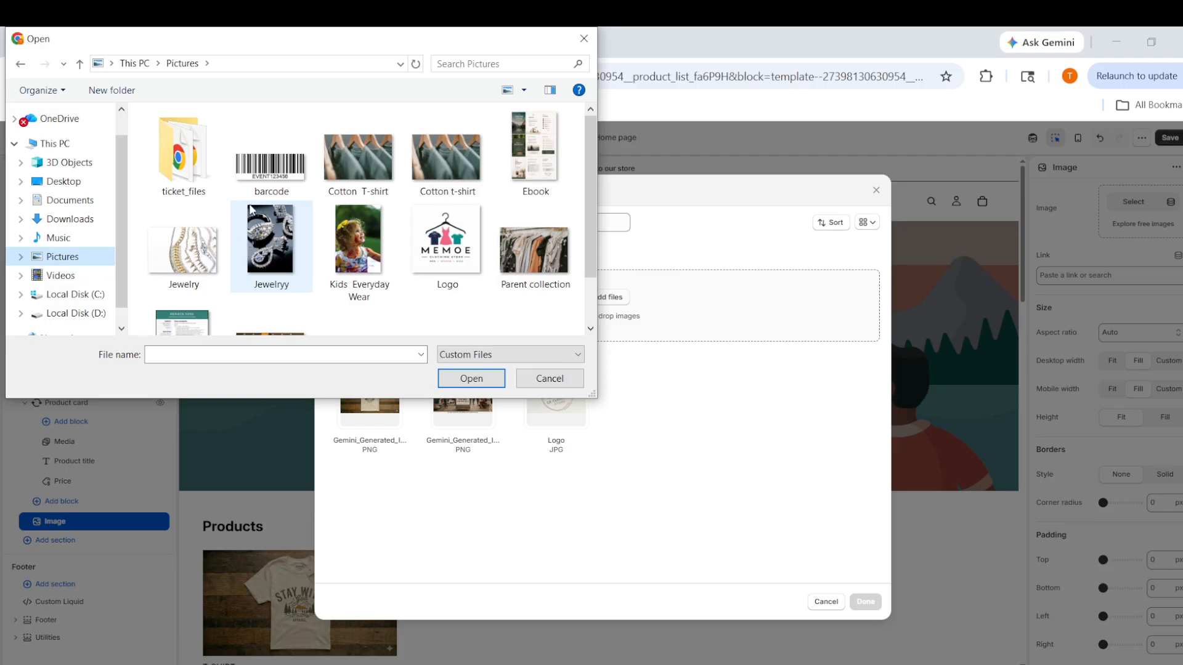
scroll(533, 185, down, 1)
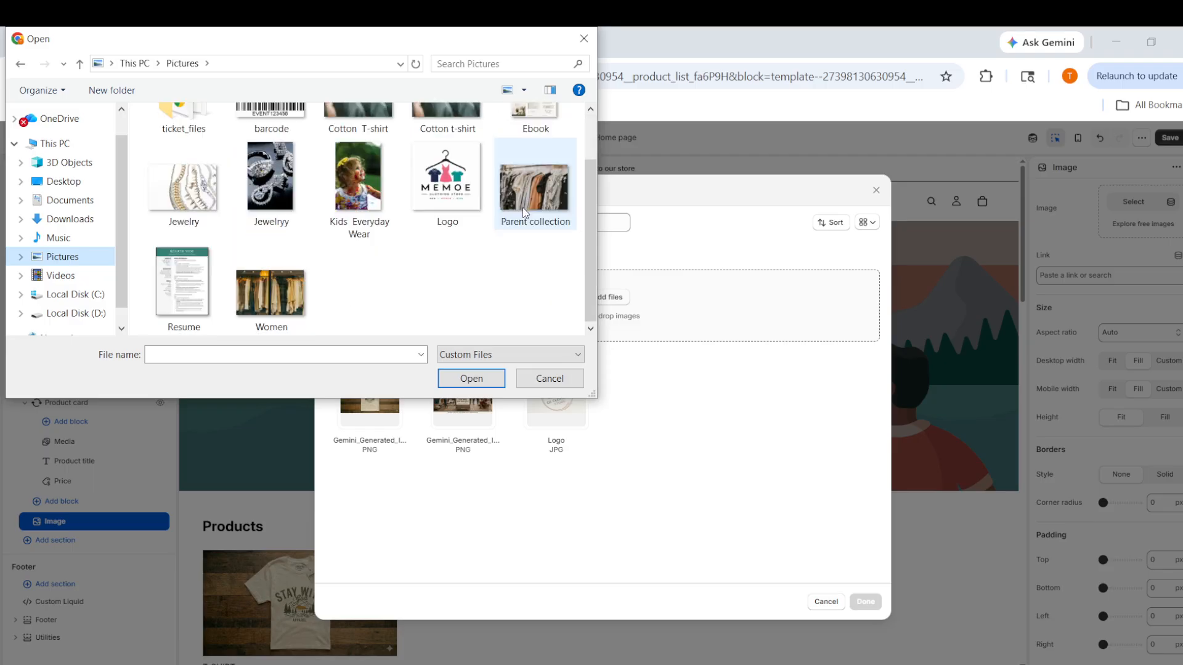
scroll(431, 185, up, 1)
click(372, 178)
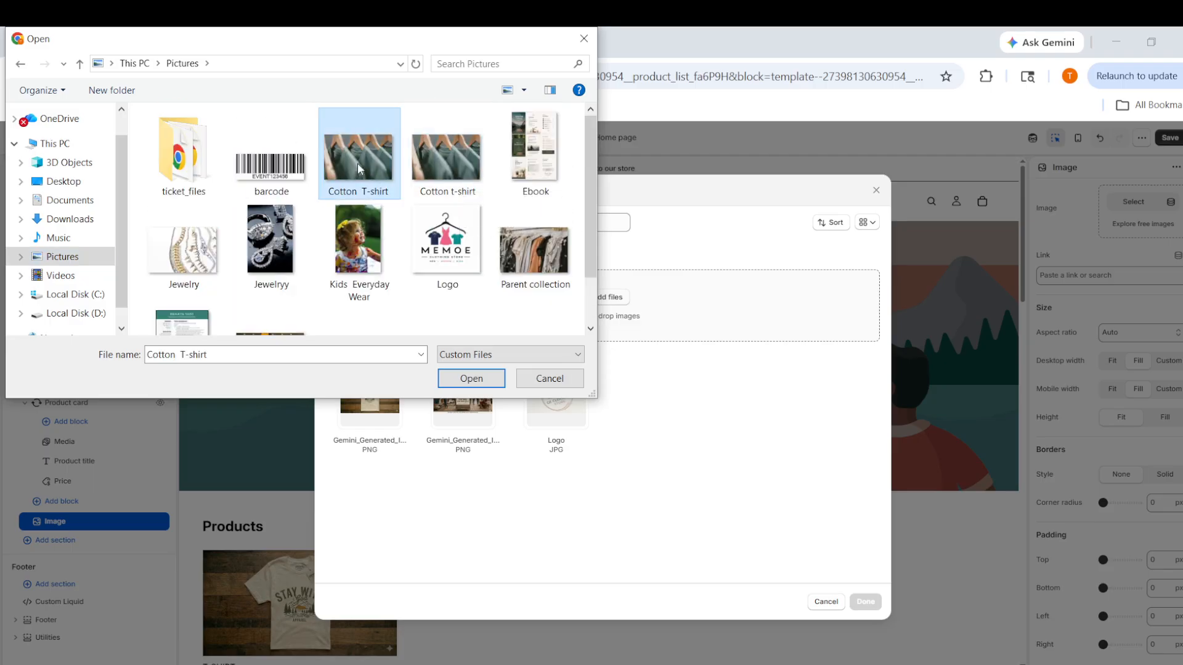
click(459, 378)
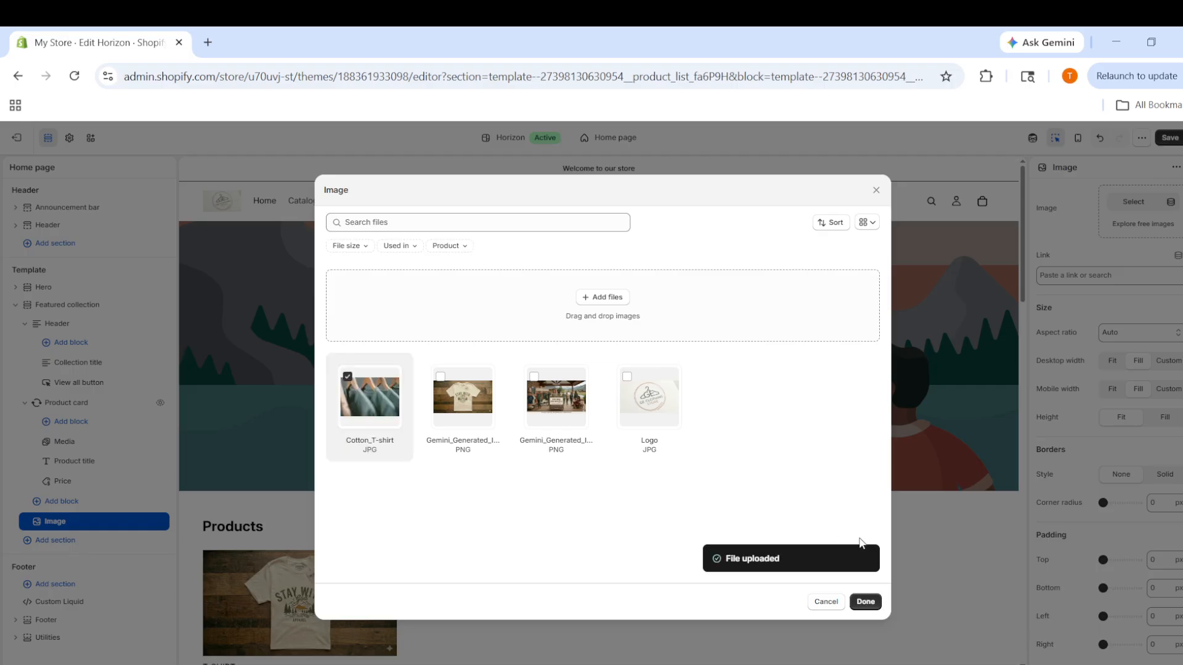
click(863, 603)
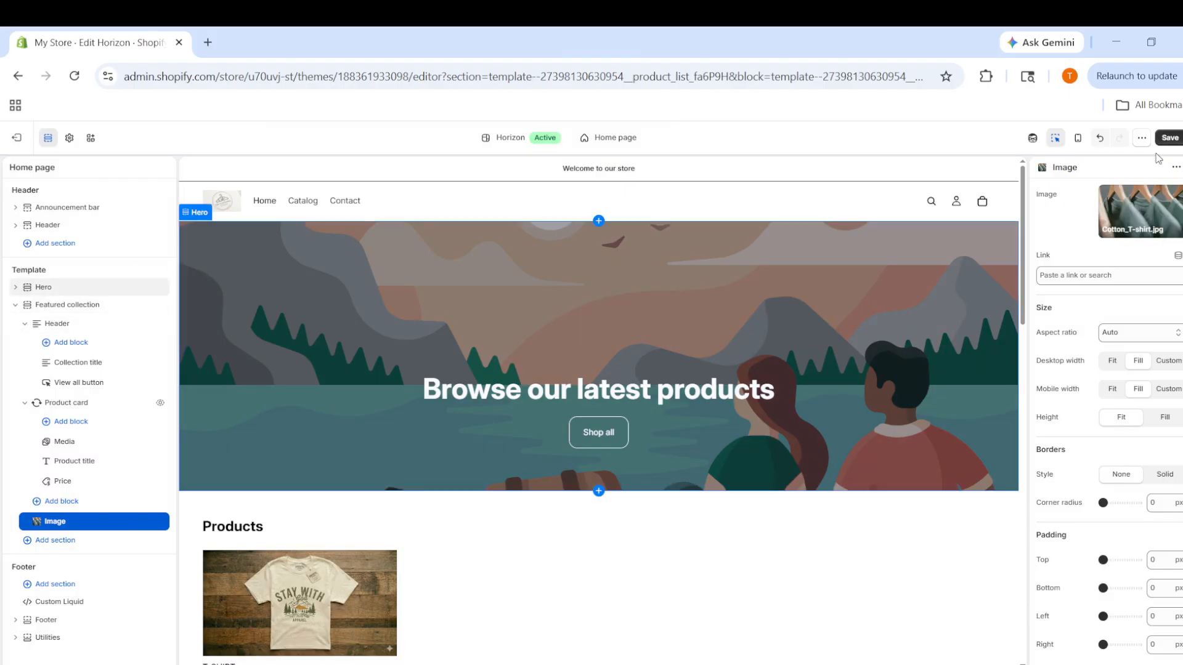
click(1170, 138)
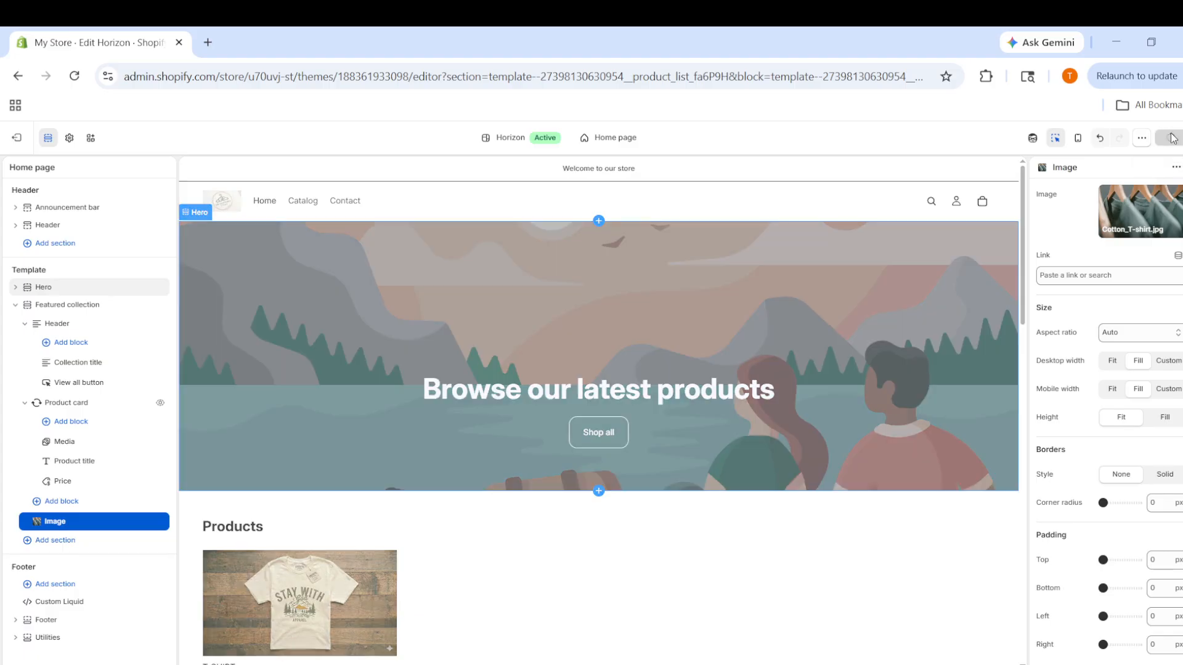